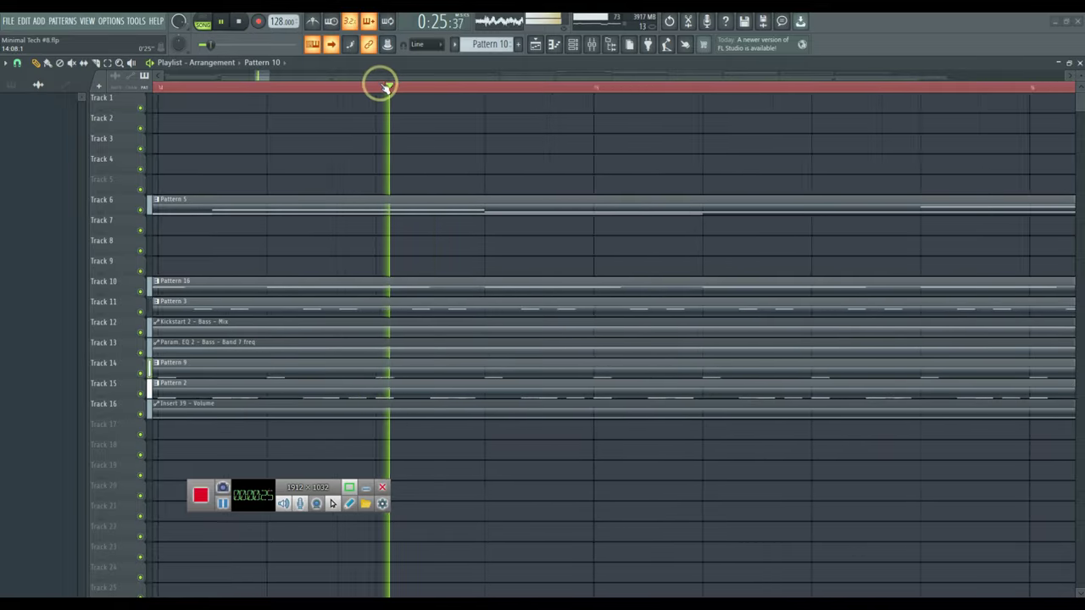
Pick up the Pattern 15 clip near bar 8 on Track 7 and place a copy on the same track at the song's end in bar 113
scroll(386, 85, down, 6)
scroll(383, 88, down, 2)
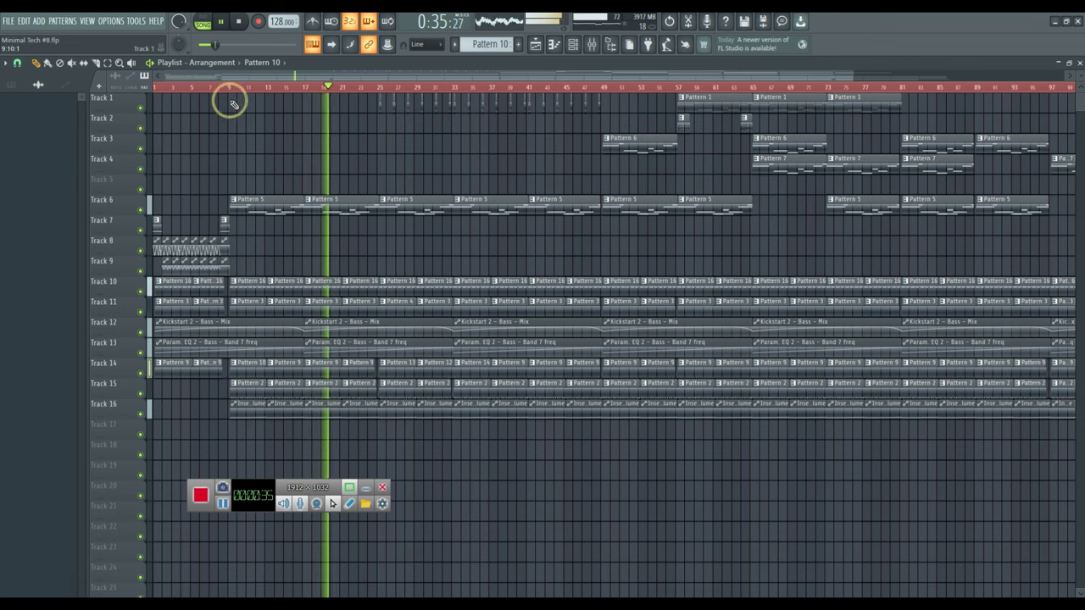
scroll(213, 92, up, 4)
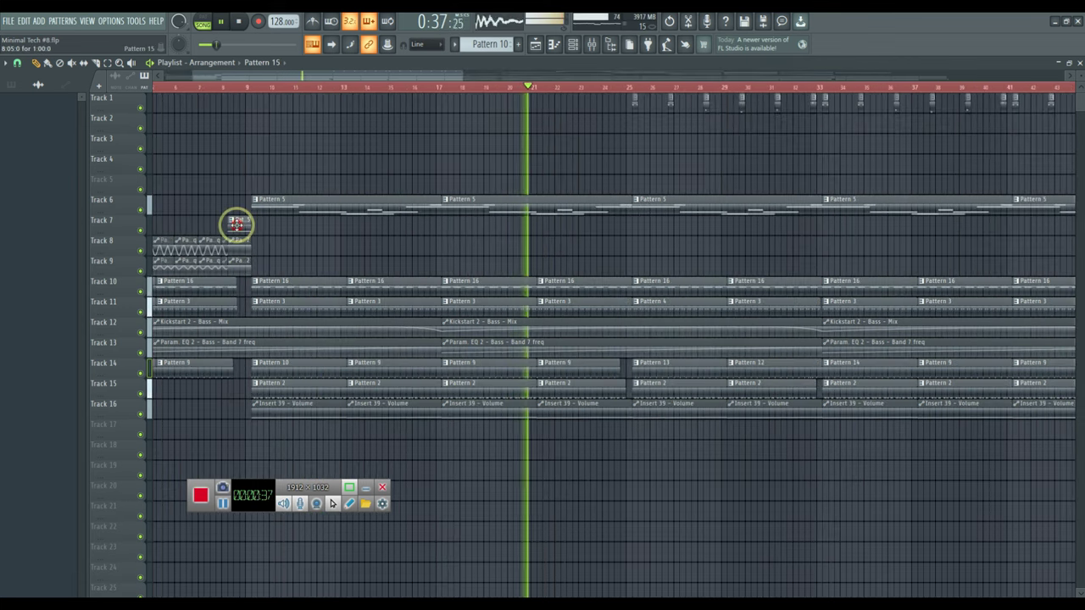
click(235, 223)
drag(339, 73, 910, 76)
scroll(769, 87, up, 10)
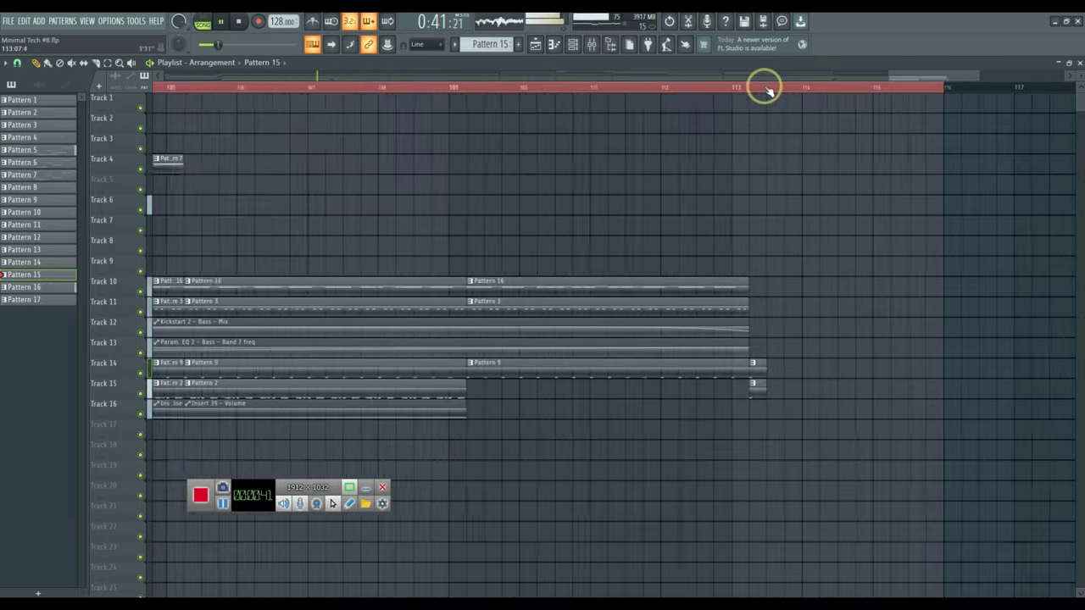
click(695, 223)
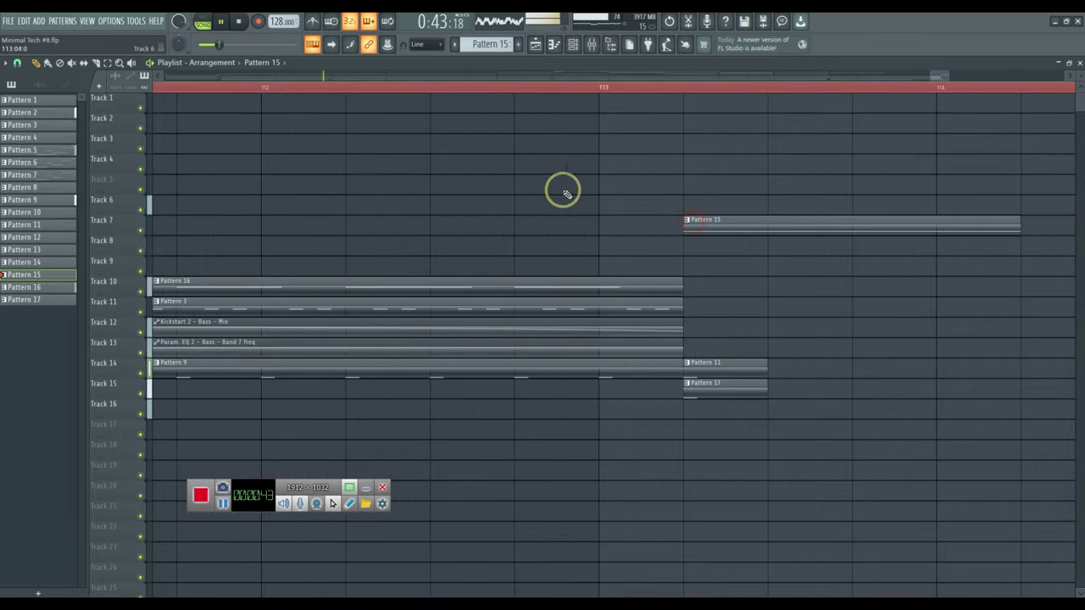
Move the closing Pattern 15 clip on Track 7 earlier so it starts three quarters through bar 112
scroll(744, 89, down, 8)
scroll(744, 88, down, 5)
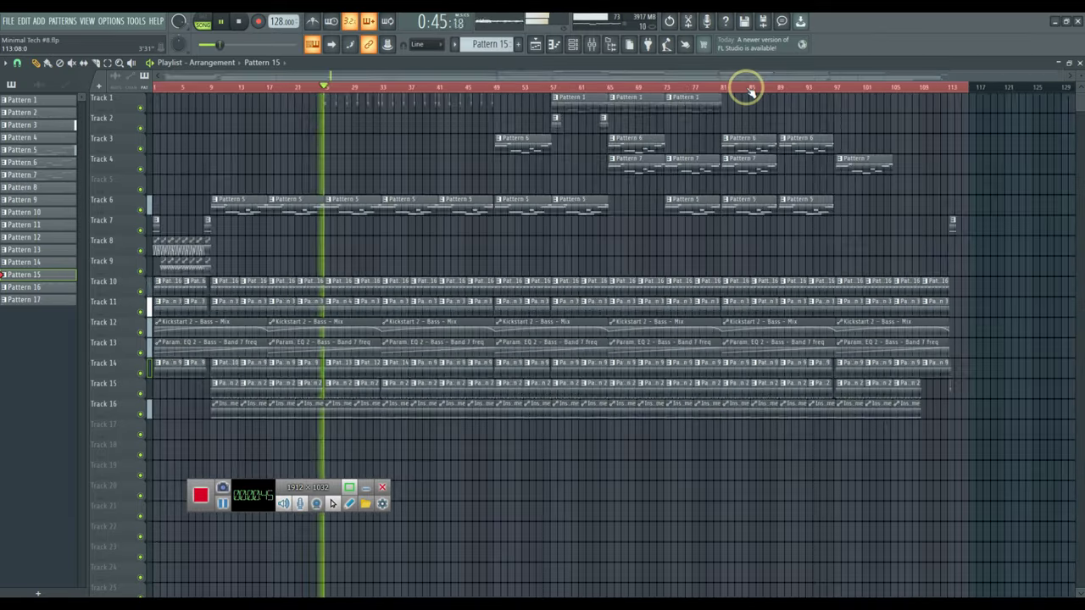
scroll(953, 90, up, 12)
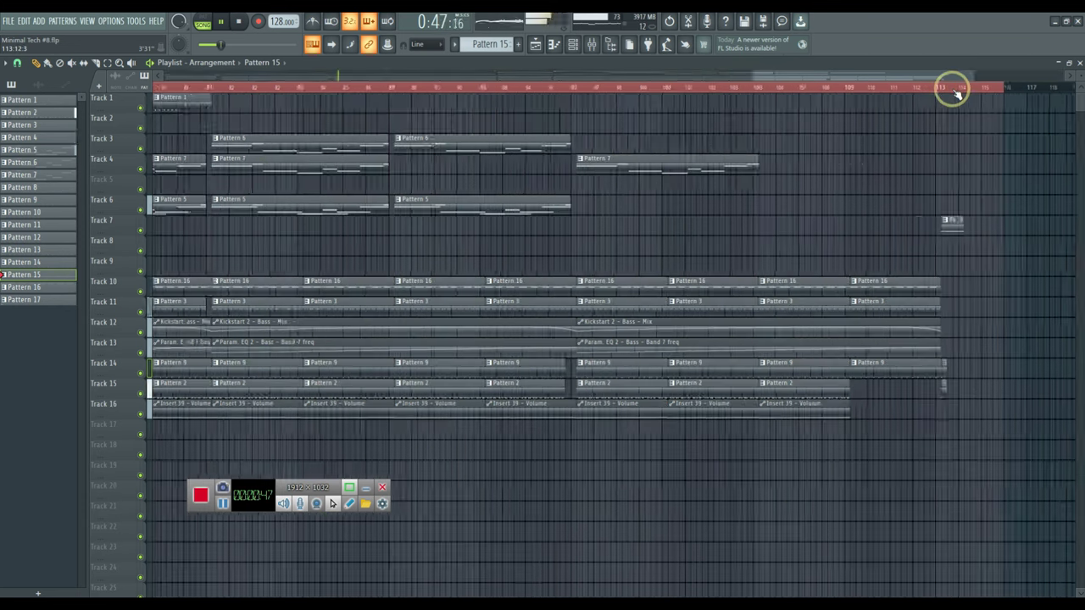
drag(797, 212, 596, 227)
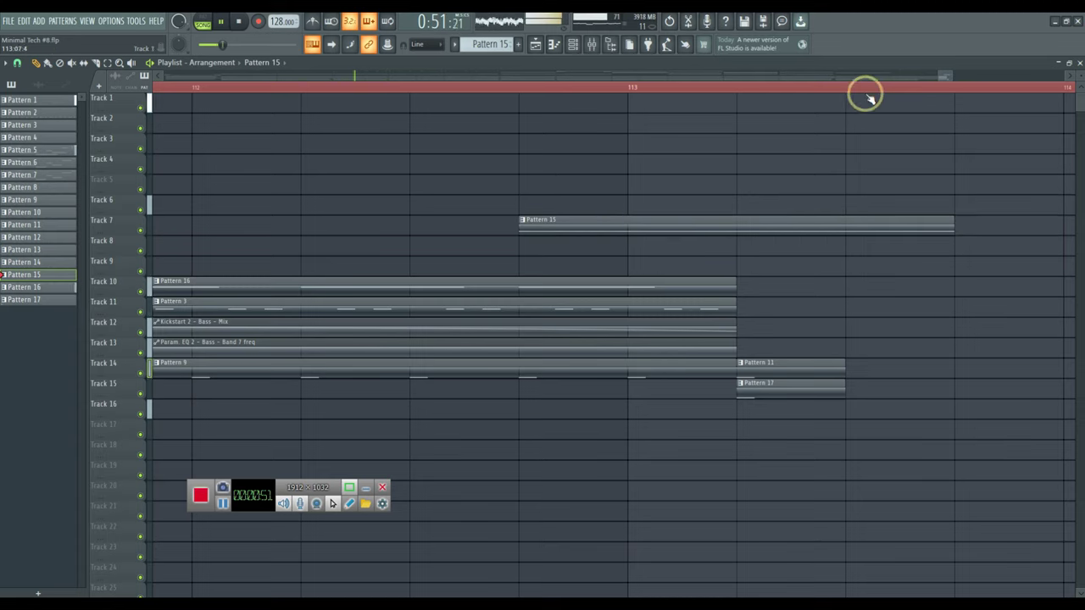
Extend the song's timeline selection to bar 117 and deselect the clips
scroll(920, 87, down, 4)
scroll(921, 87, down, 4)
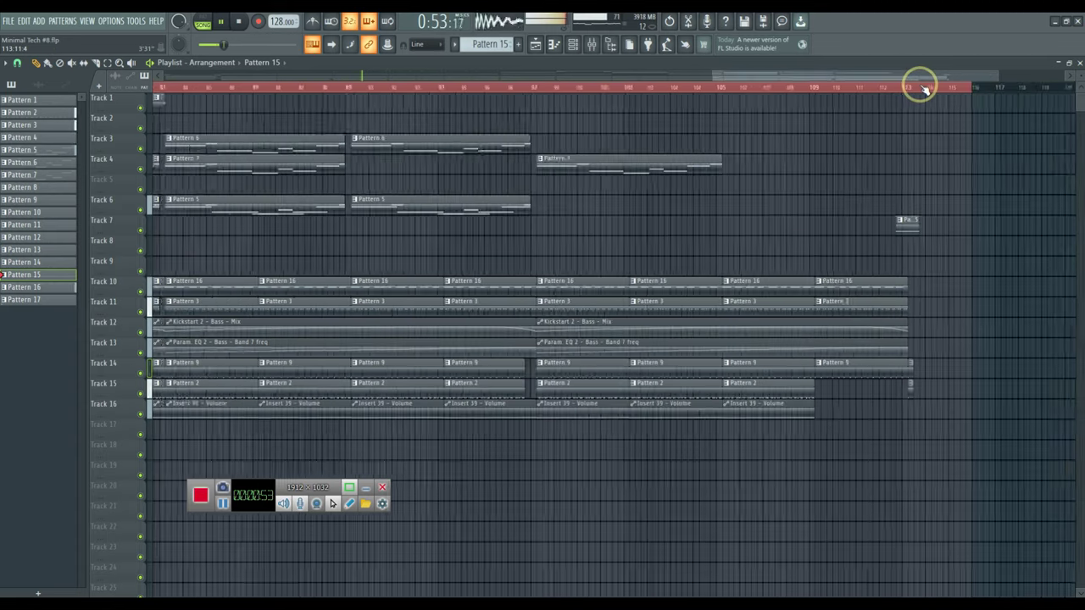
scroll(920, 87, up, 4)
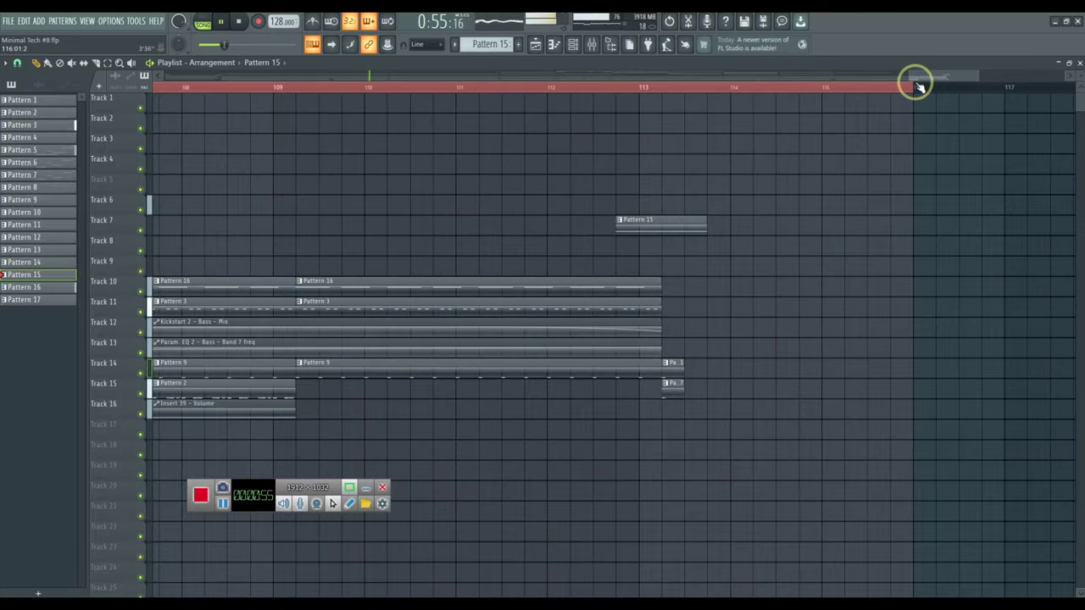
drag(918, 87, 989, 92)
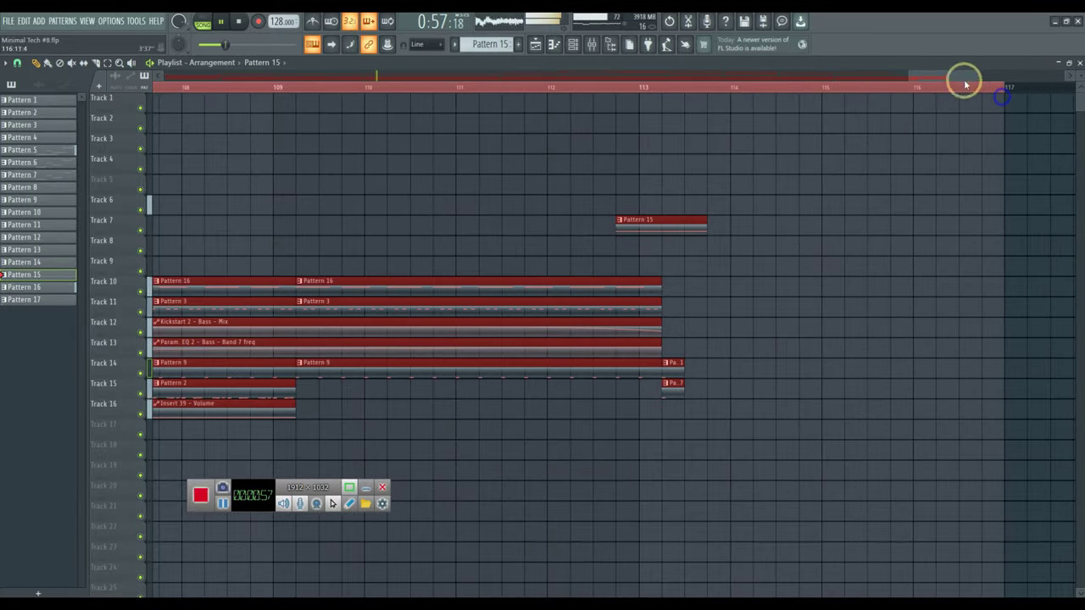
scroll(901, 87, down, 10)
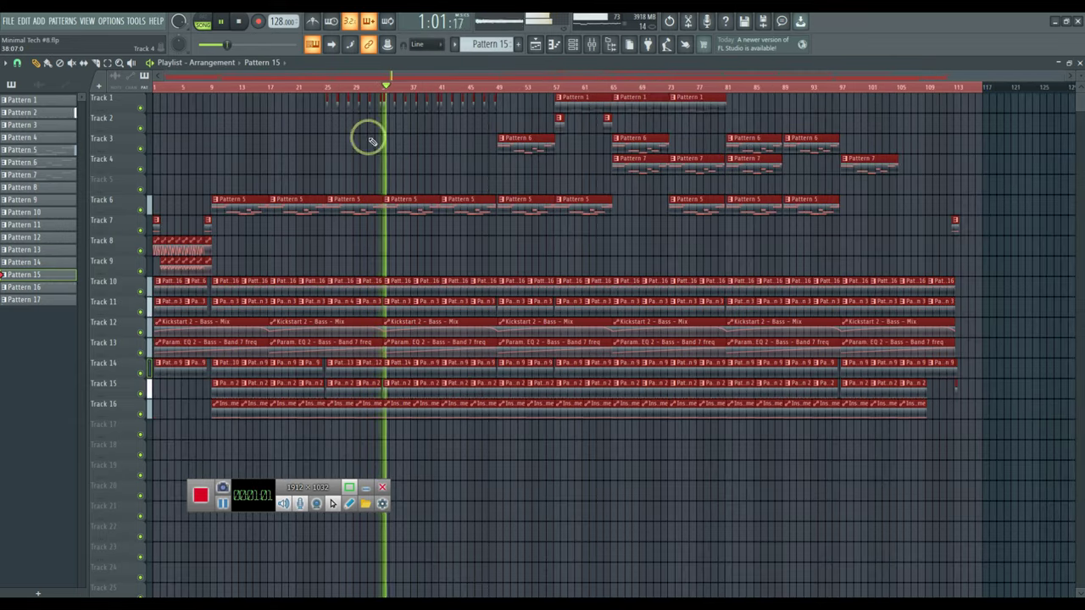
click(234, 128)
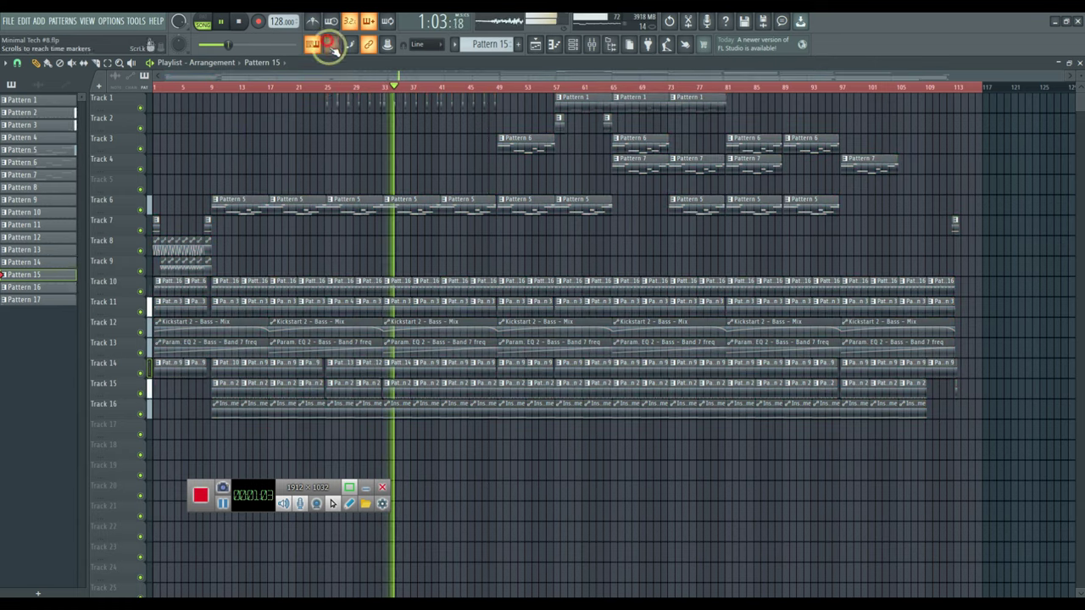
Follow the playback of the arrangement with auto-scroll enabled
click(331, 44)
scroll(294, 89, up, 4)
scroll(296, 90, up, 6)
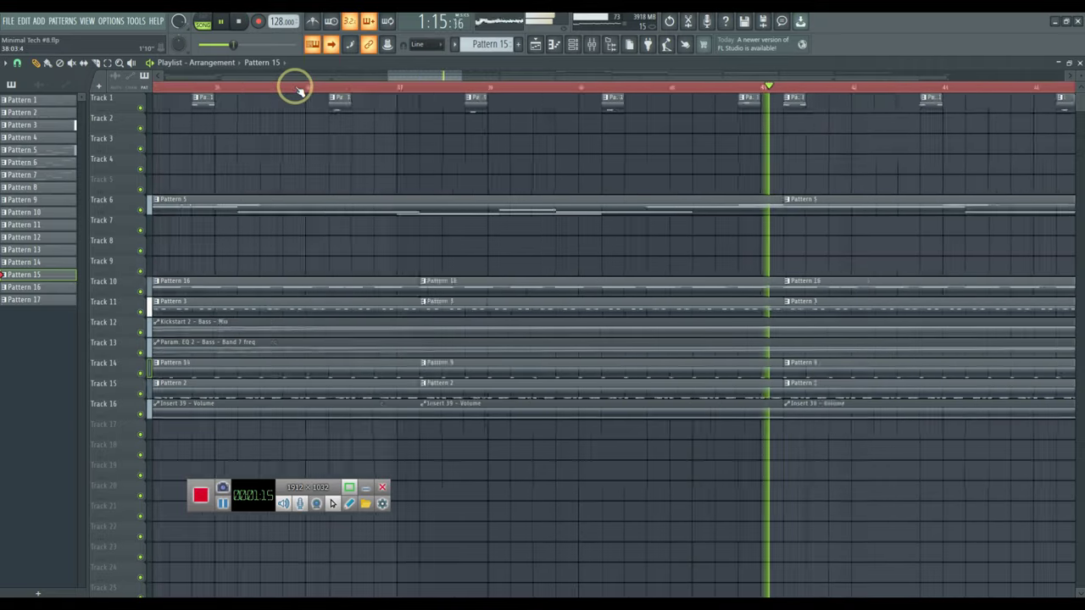
scroll(299, 90, down, 5)
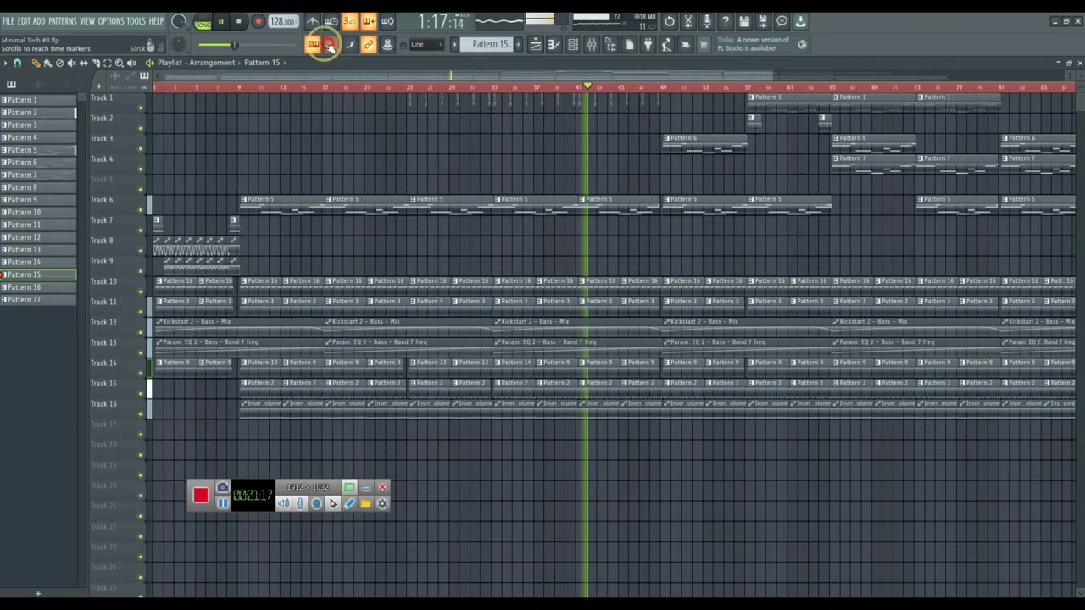
With auto-scroll off, copy the two Band 7 freq #2 automation clips near bar 8 beneath the closing Pattern 15 clip, and re-enable auto-scroll
click(329, 46)
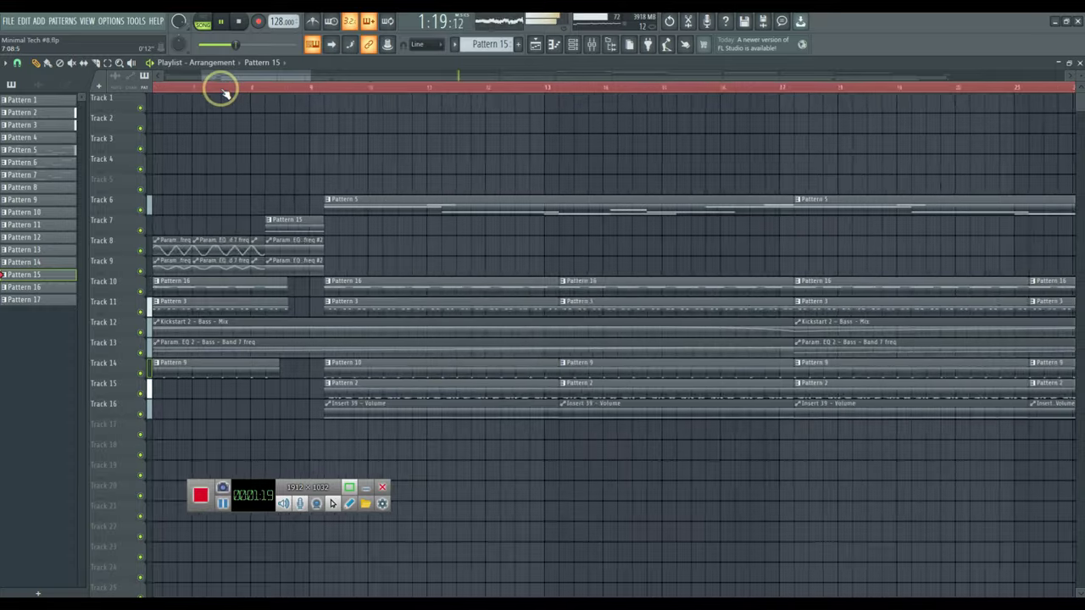
drag(464, 245, 599, 246)
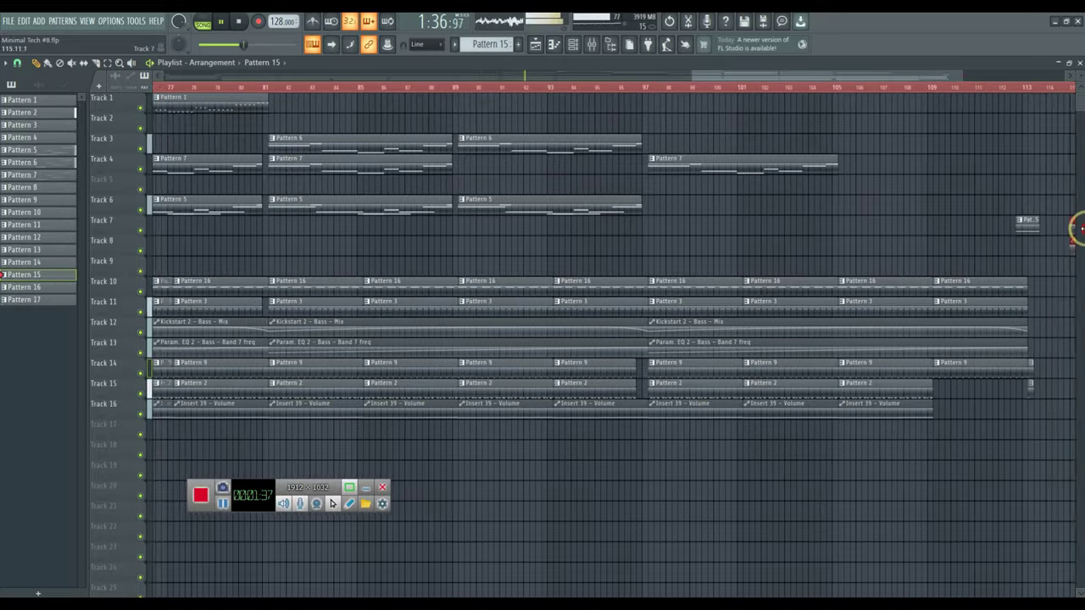
click(956, 247)
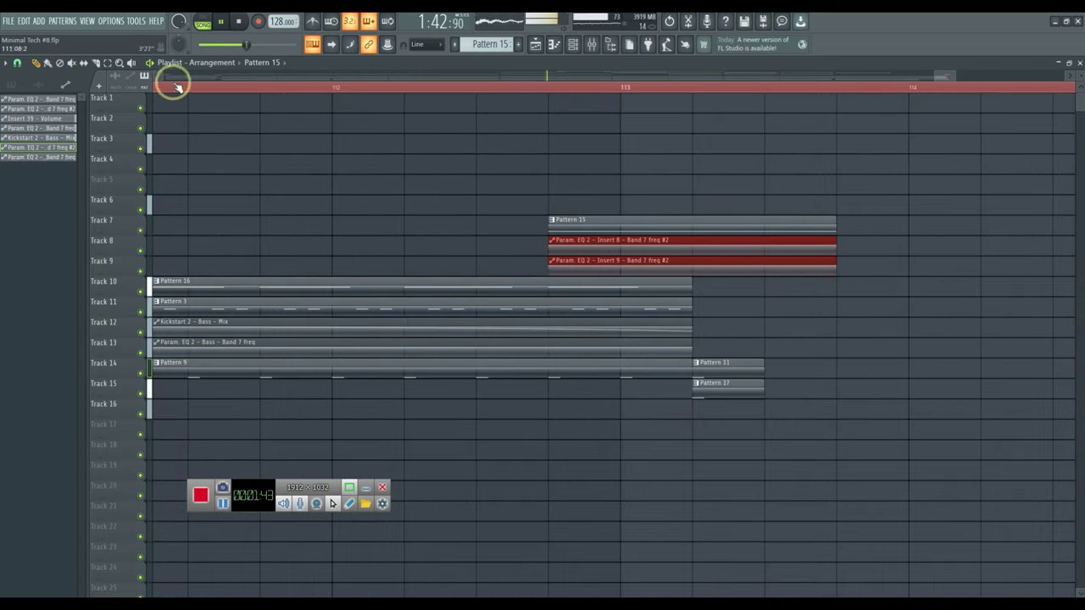
click(332, 45)
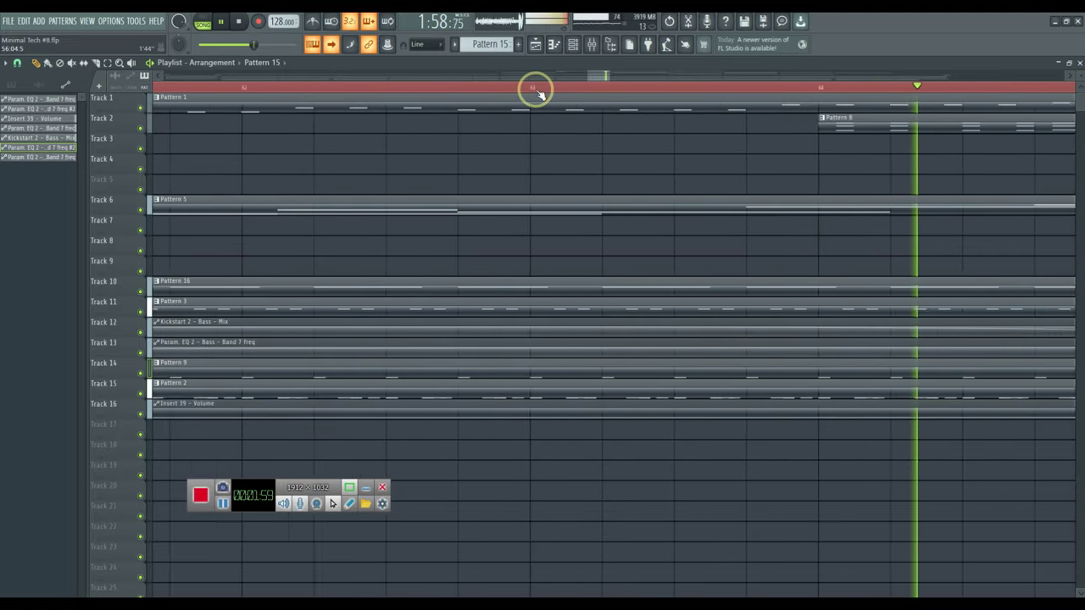
Look over the project's instruments and samples in the channel rack and close it
click(572, 44)
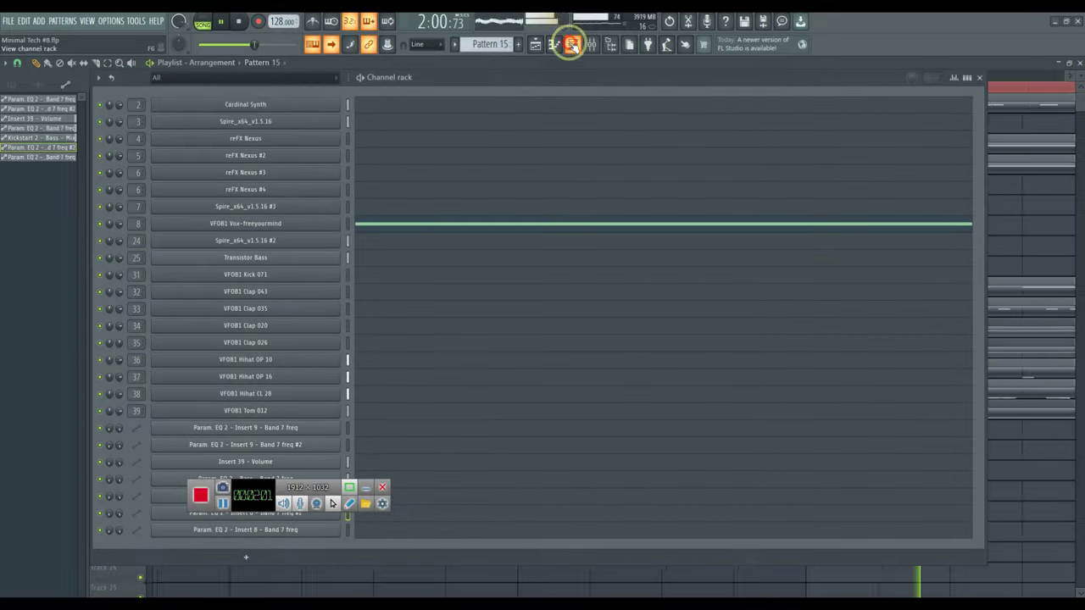
click(244, 81)
click(217, 93)
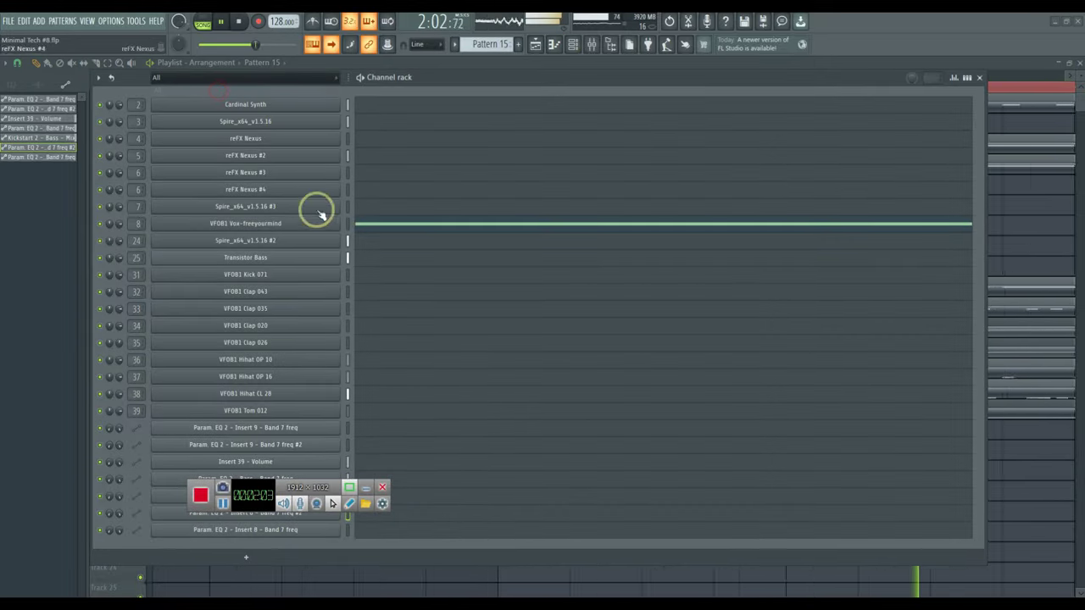
drag(246, 493, 321, 447)
click(979, 77)
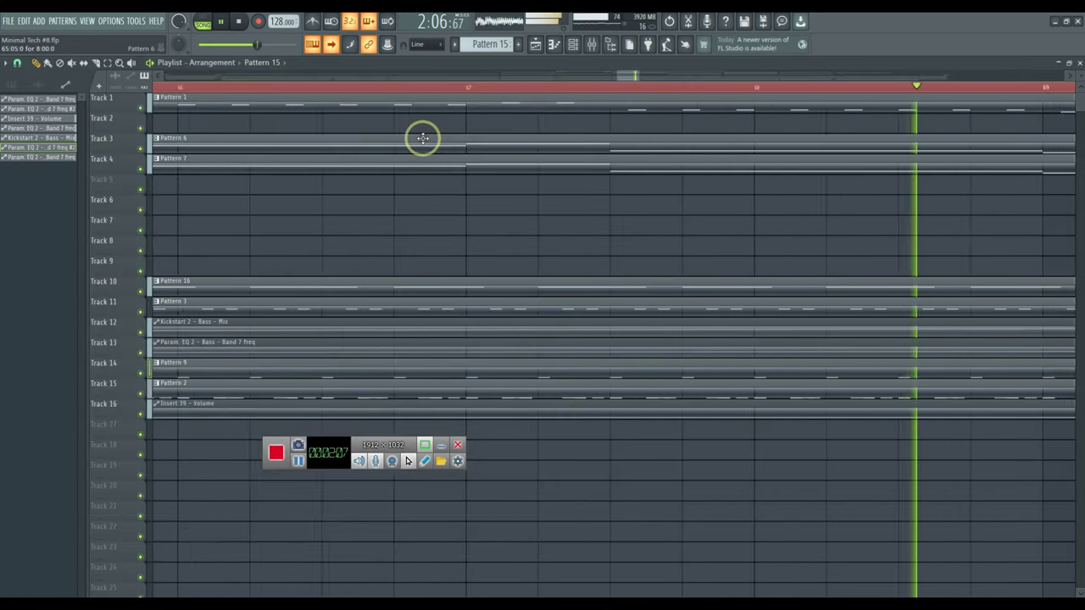
Check the audio clips and automation clips in the playlist picker, finishing on audio clips
click(36, 86)
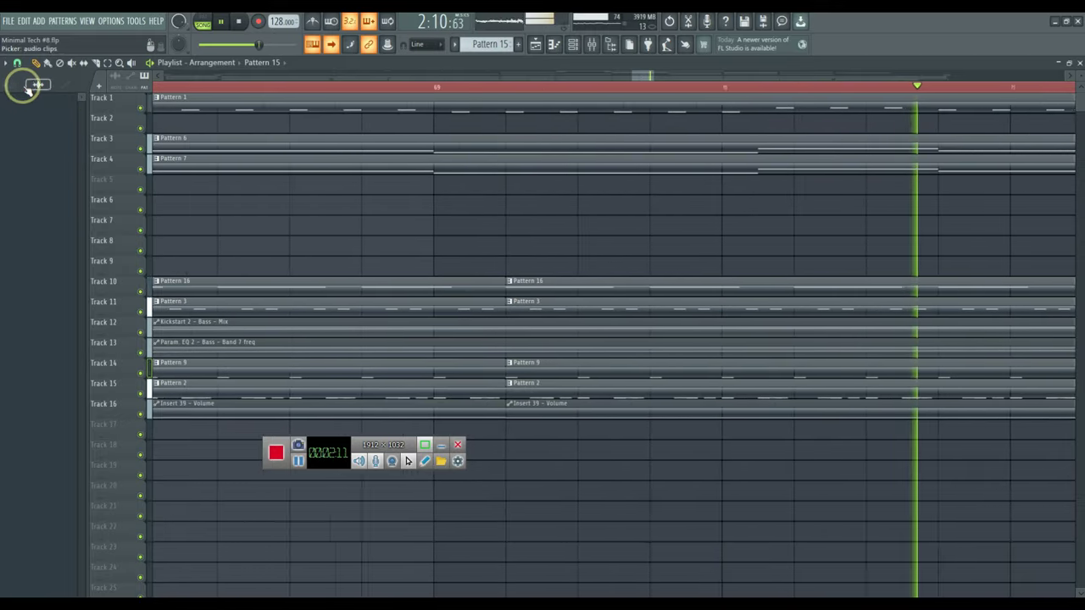
click(32, 89)
click(64, 88)
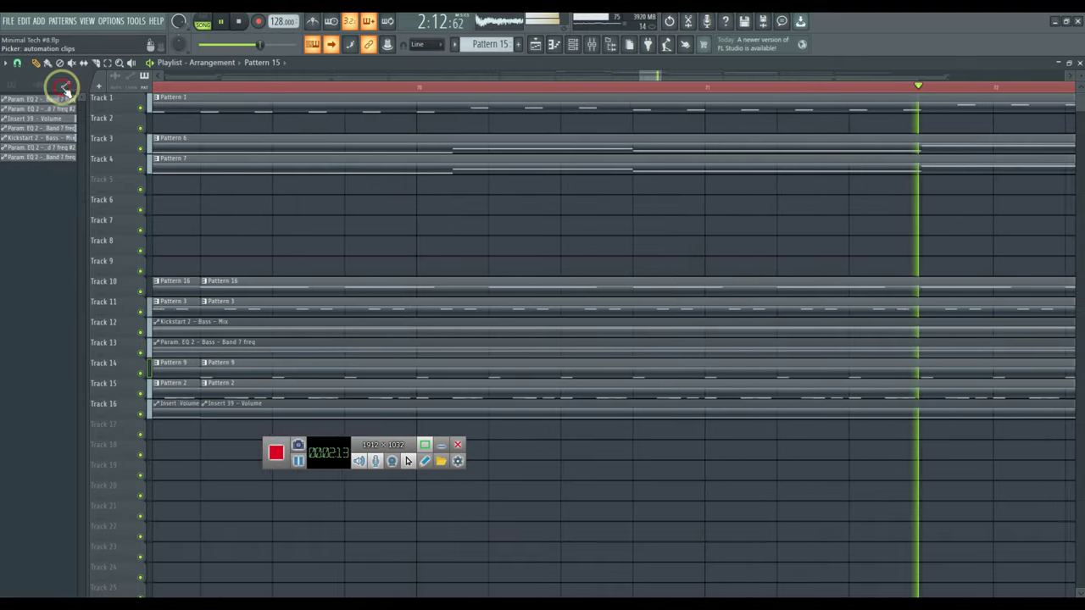
click(39, 85)
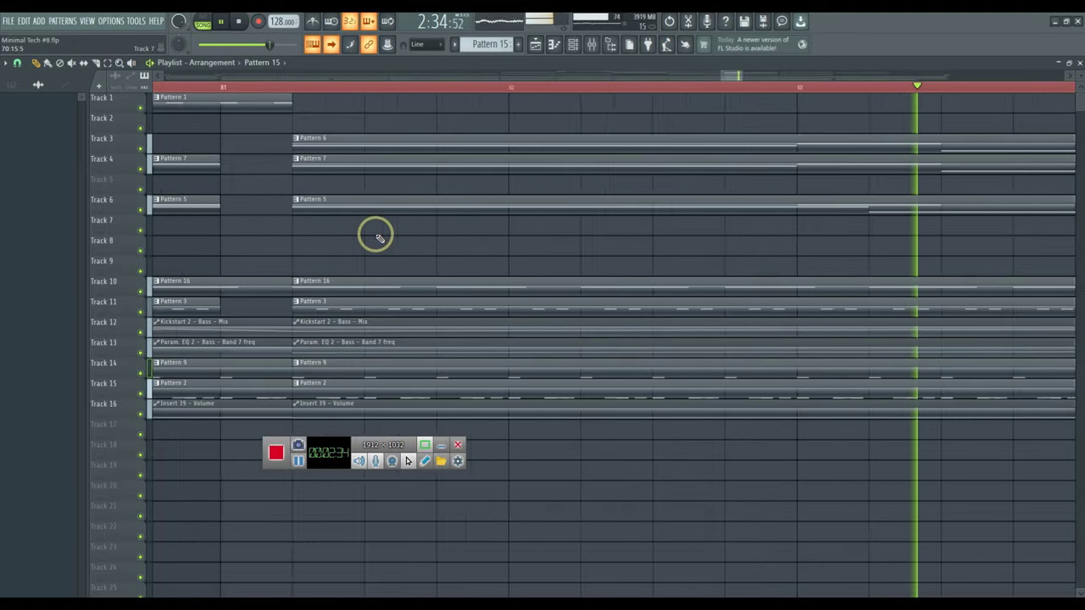
Open the Cardinal Synth channel's patch and move the Host Audio module further right along its rack row
click(573, 49)
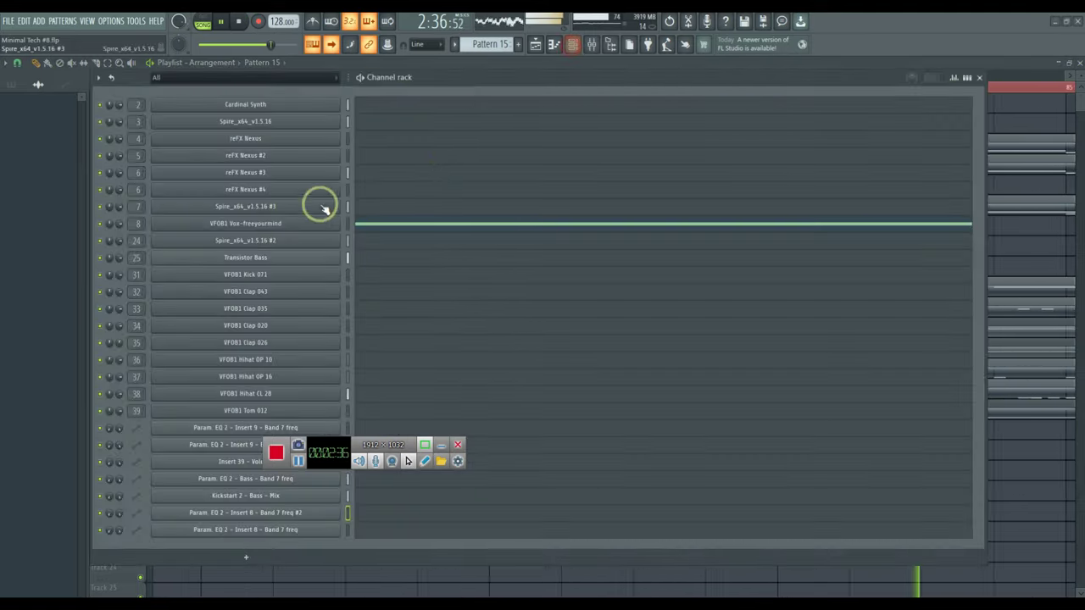
click(254, 107)
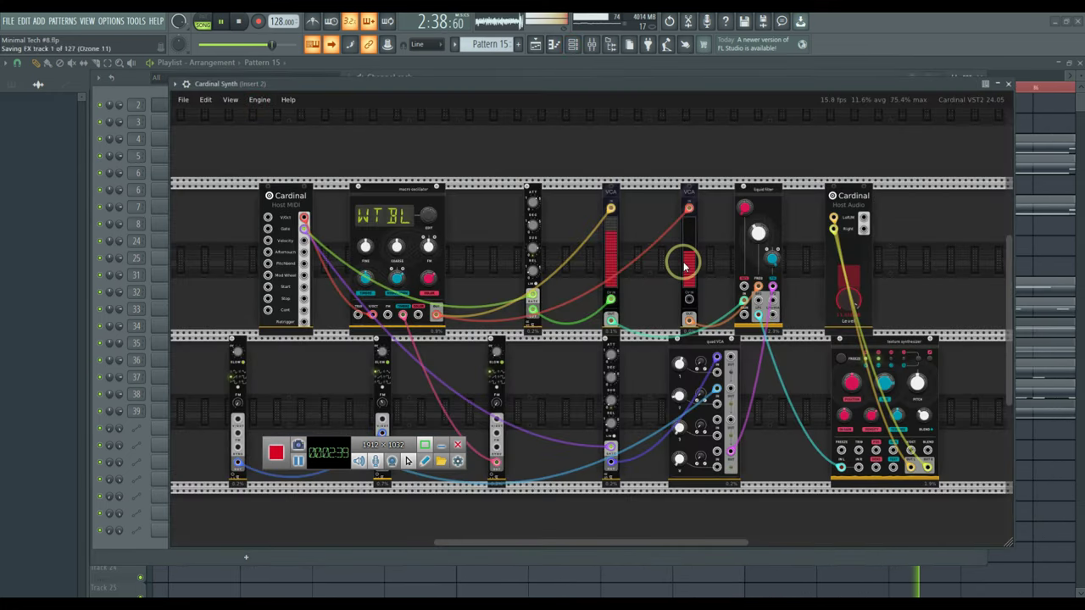
mouse_move(685, 266)
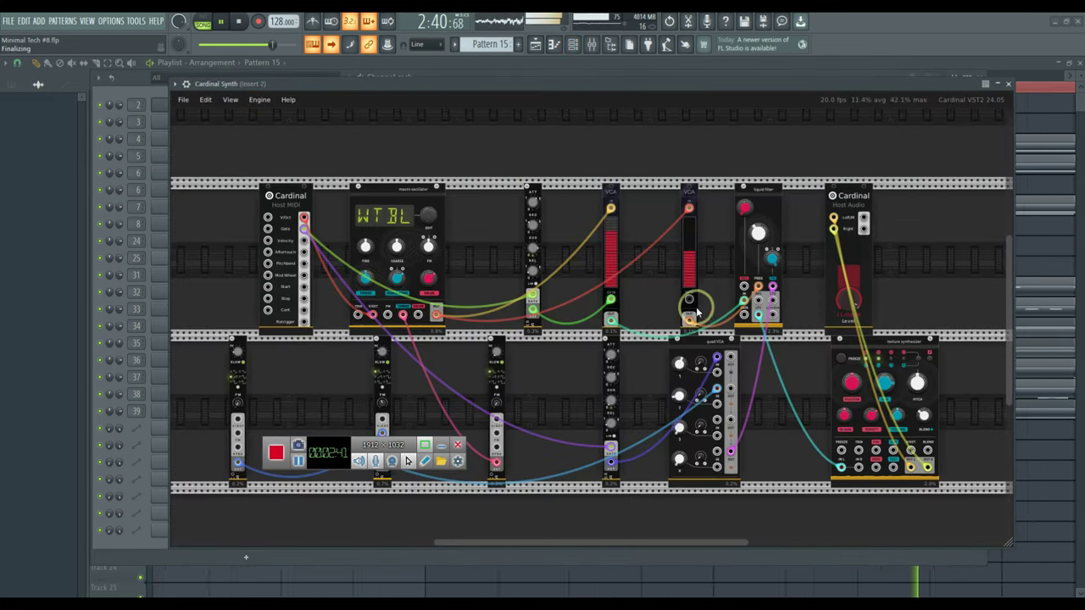
drag(852, 191, 960, 197)
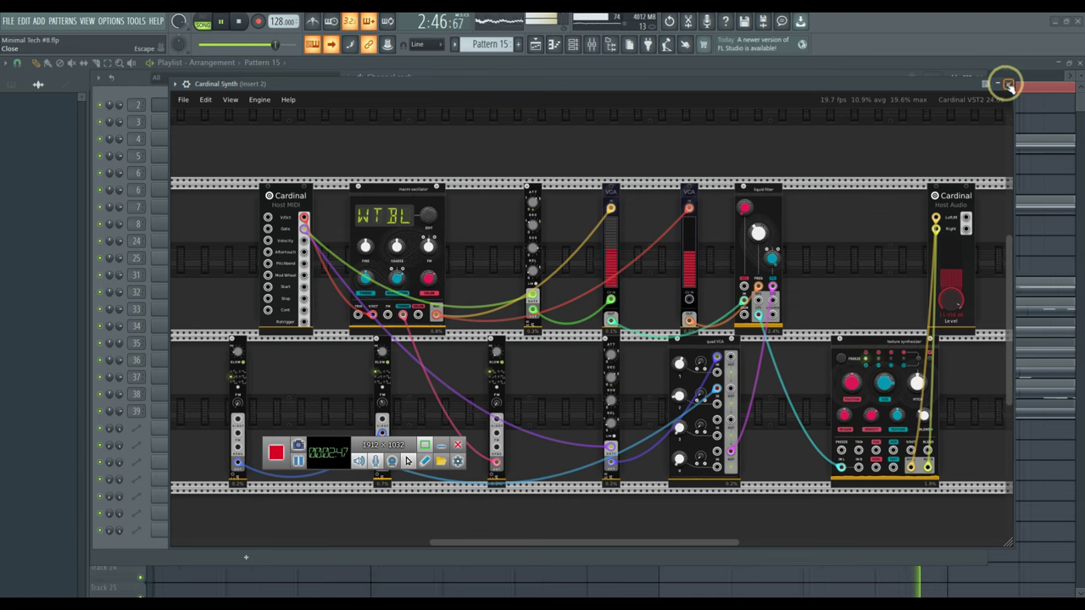
Examine the whole Cardinal Synth module patch, and close the synth and the channel rack
scroll(666, 251, down, 5)
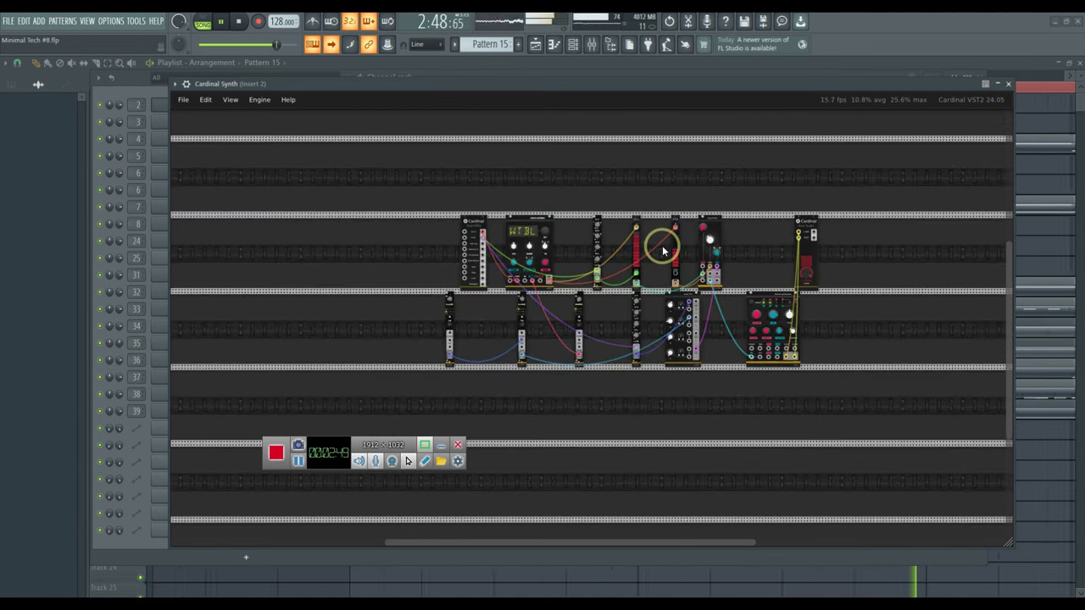
scroll(659, 243, up, 4)
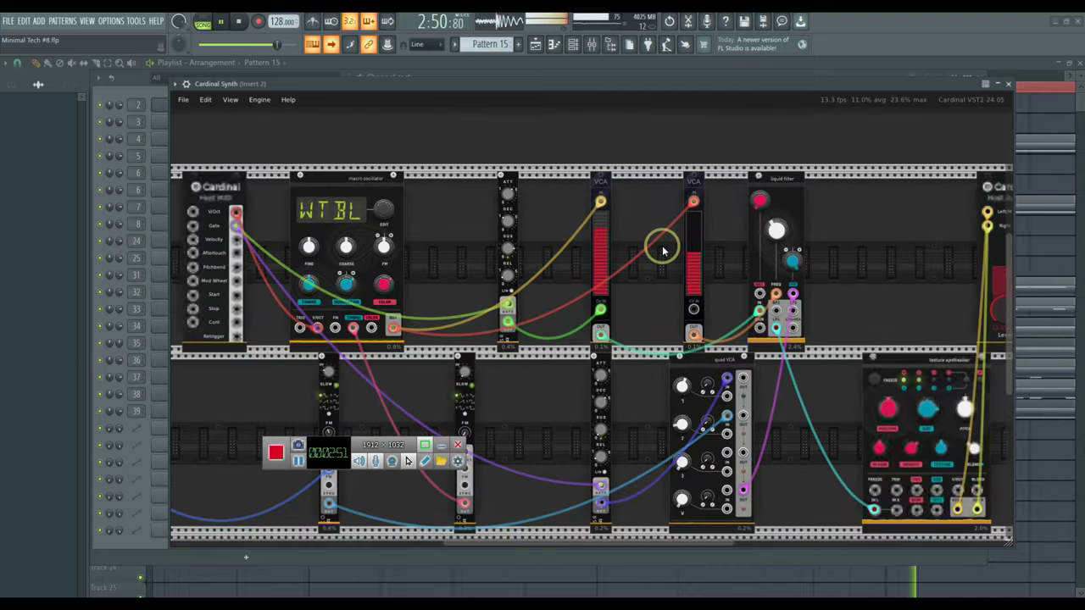
scroll(659, 243, down, 1)
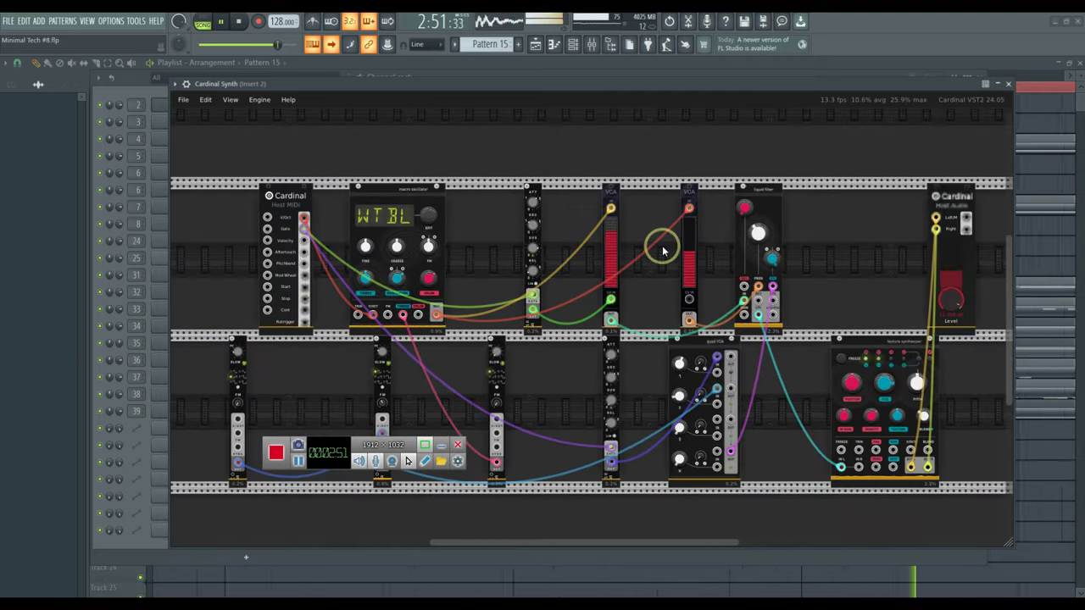
click(1009, 86)
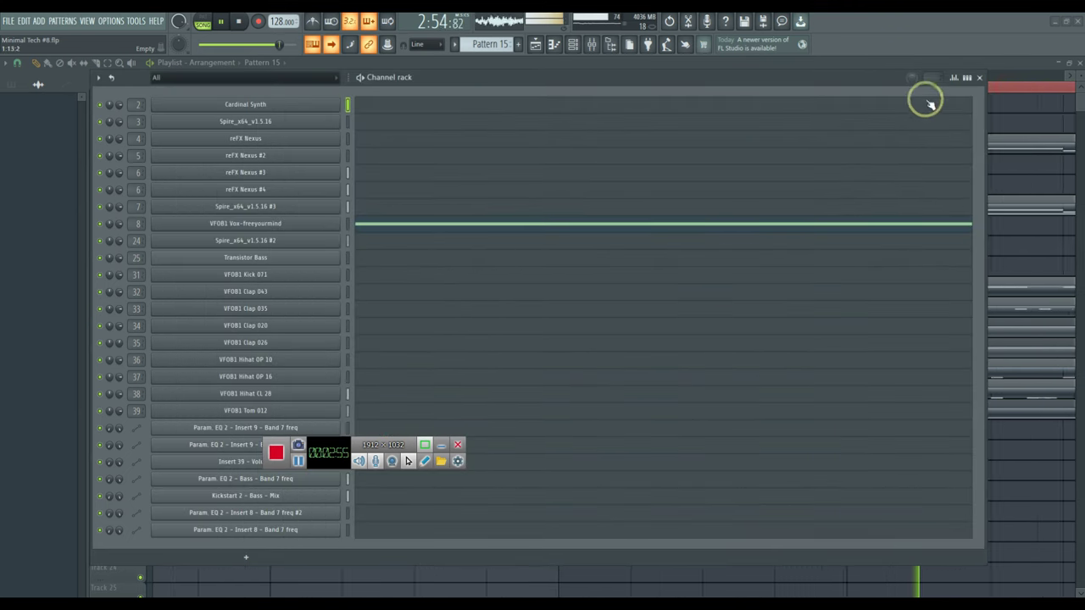
click(979, 77)
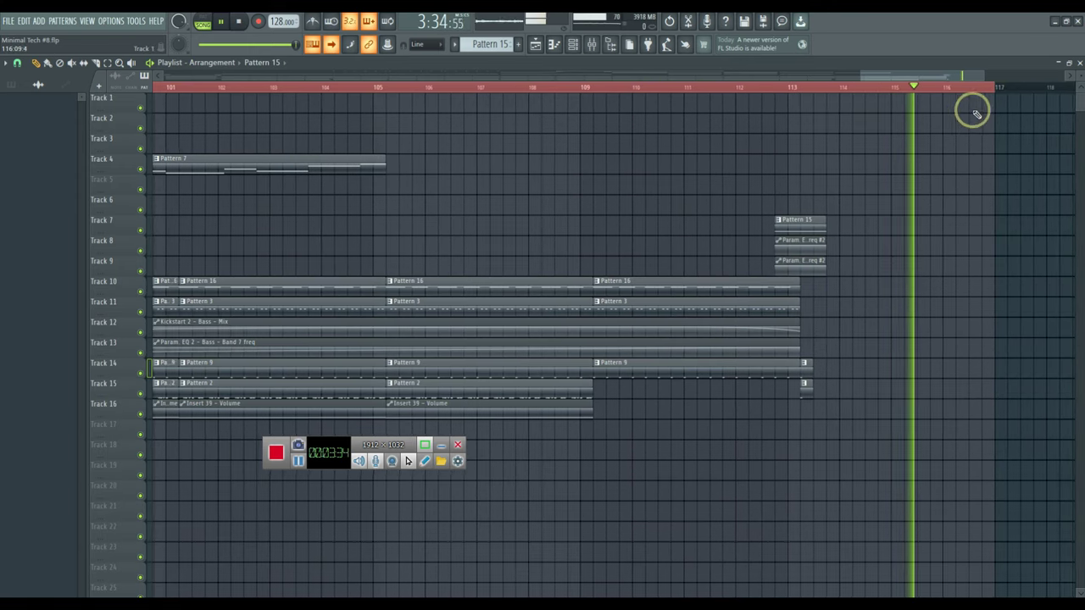
Extend the song's timeline selection further past the last clips, from the start of the song to 124:13
drag(996, 87, 1034, 91)
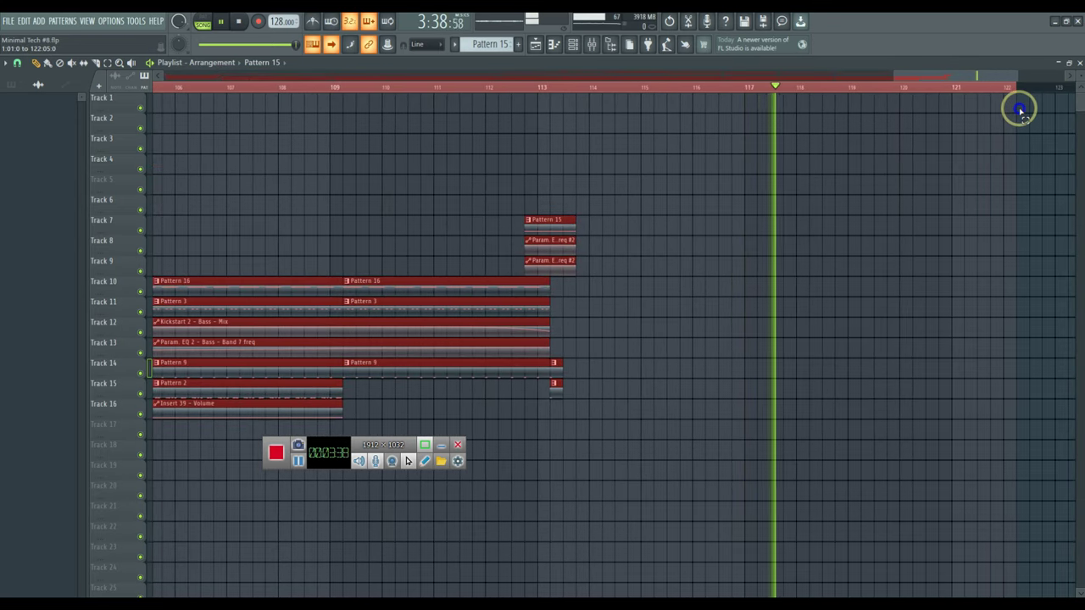
drag(1021, 110, 1021, 110)
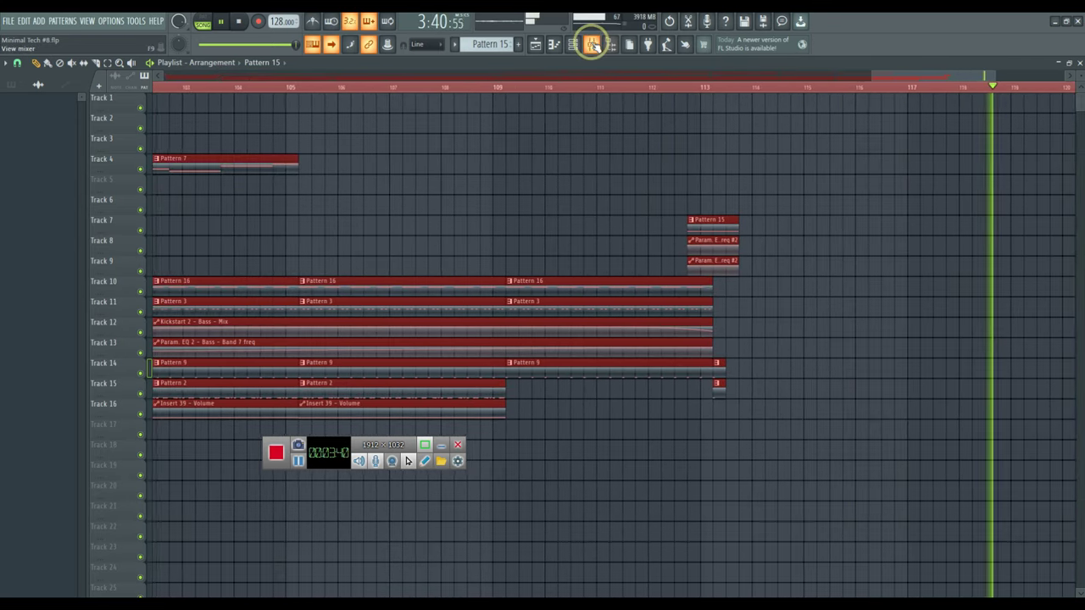
click(591, 44)
click(591, 44)
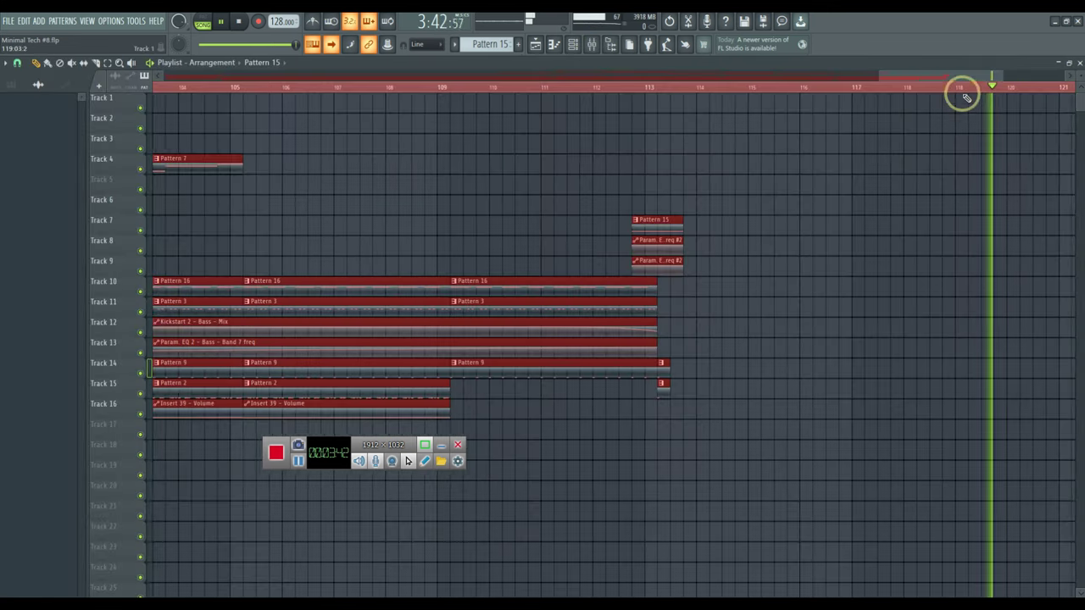
scroll(963, 91, down, 2)
drag(986, 92, 1028, 94)
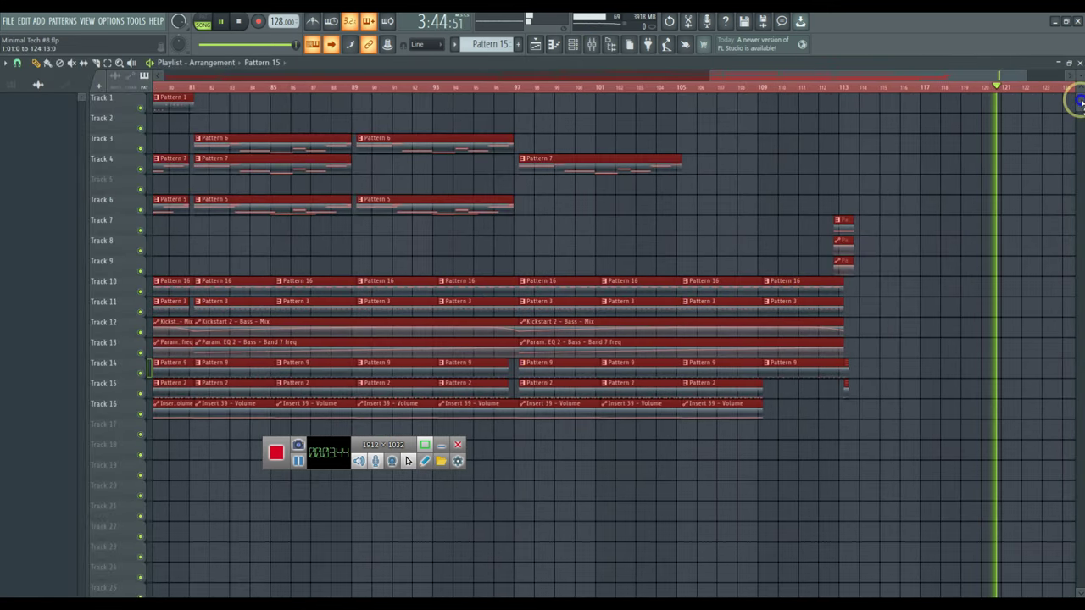